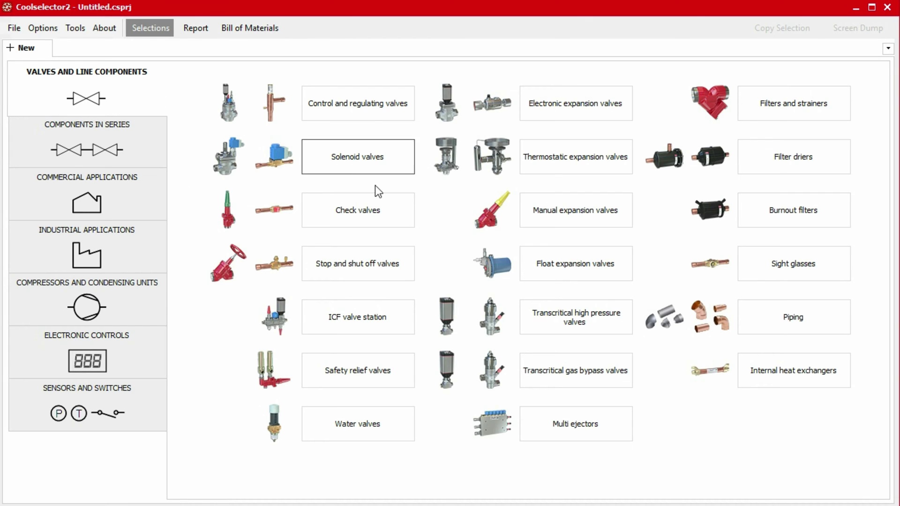
# Step: Start a transcritical high pressure valve selection, leaving the connection type set to All
pyautogui.click(556, 322)
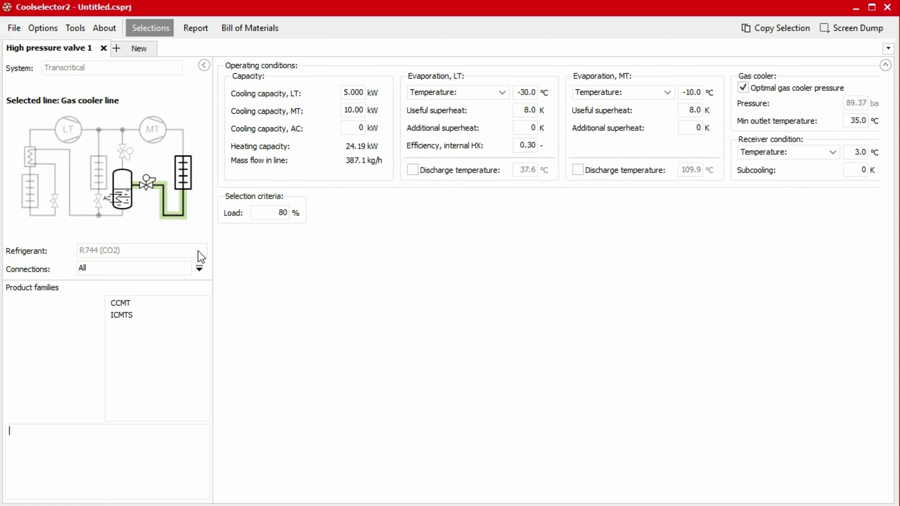
pyautogui.click(200, 268)
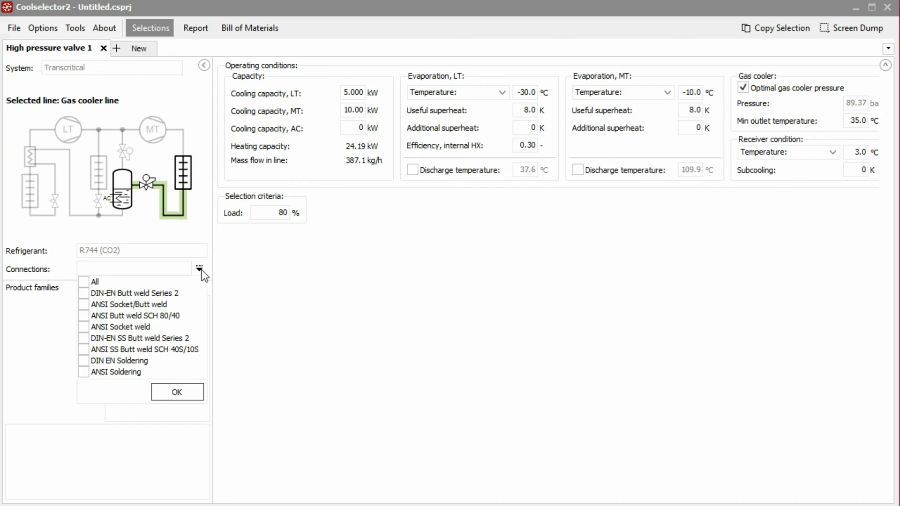
pyautogui.click(202, 271)
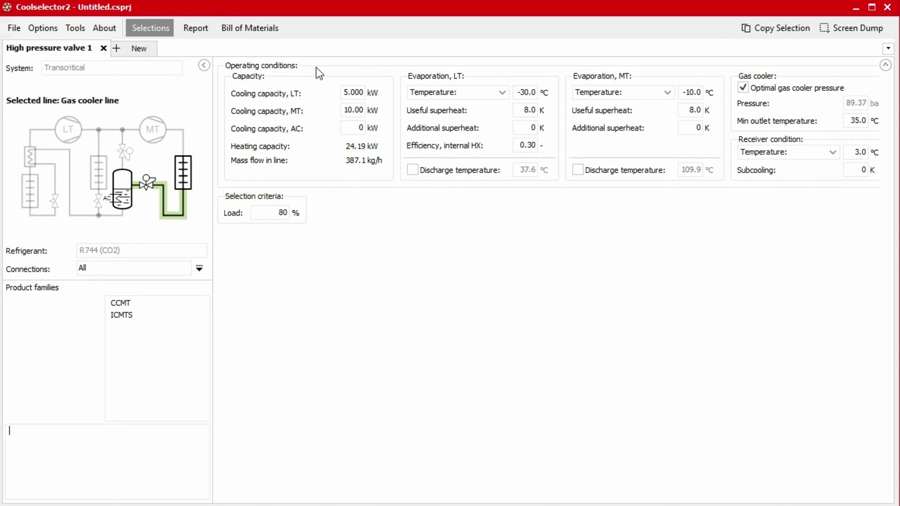
# Step: Enter 25 kW LT cooling capacity, 8 kW MT cooling capacity and -32 °C LT evaporation temperature
pyautogui.moveTo(364, 92); pyautogui.dragTo(341, 92)
pyautogui.write('25')
pyautogui.press('Tab')
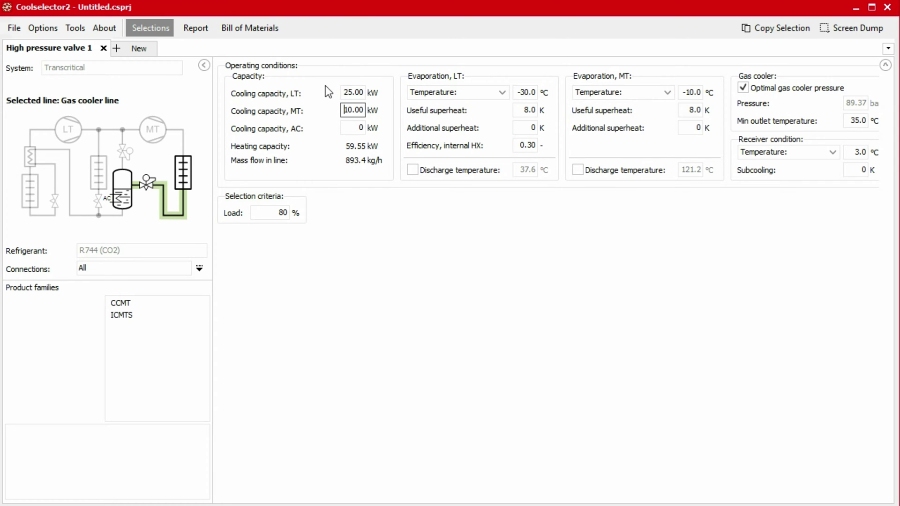
pyautogui.moveTo(365, 110); pyautogui.dragTo(330, 105)
pyautogui.write('8')
pyautogui.press('Tab')
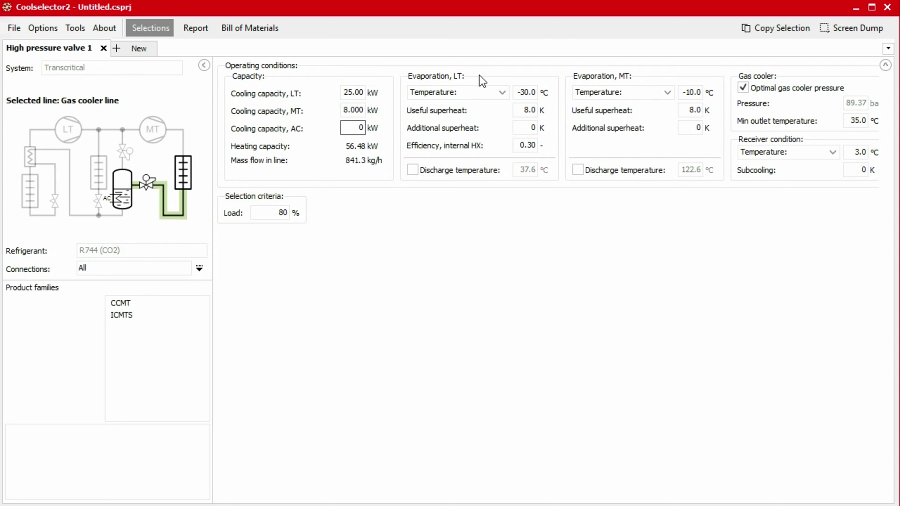
pyautogui.doubleClick(533, 93)
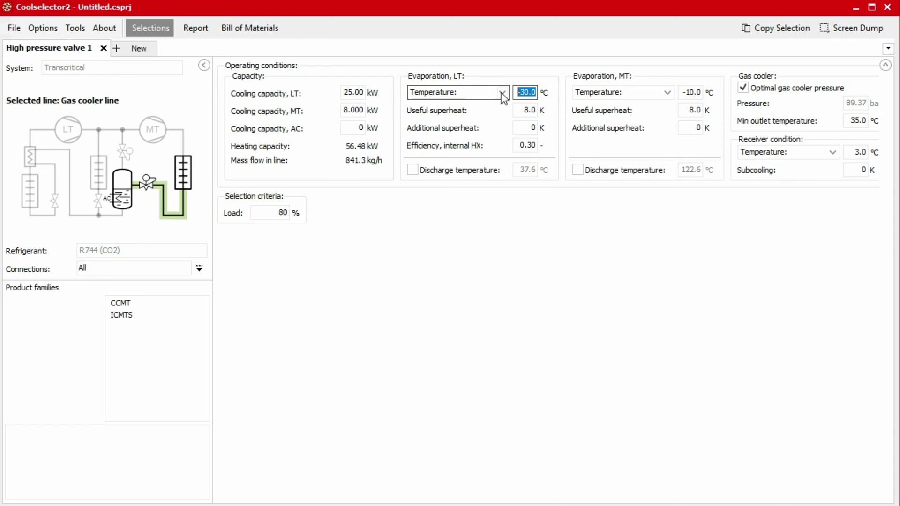
pyautogui.press('BackSpace')
pyautogui.write('-32')
pyautogui.press('Tab')
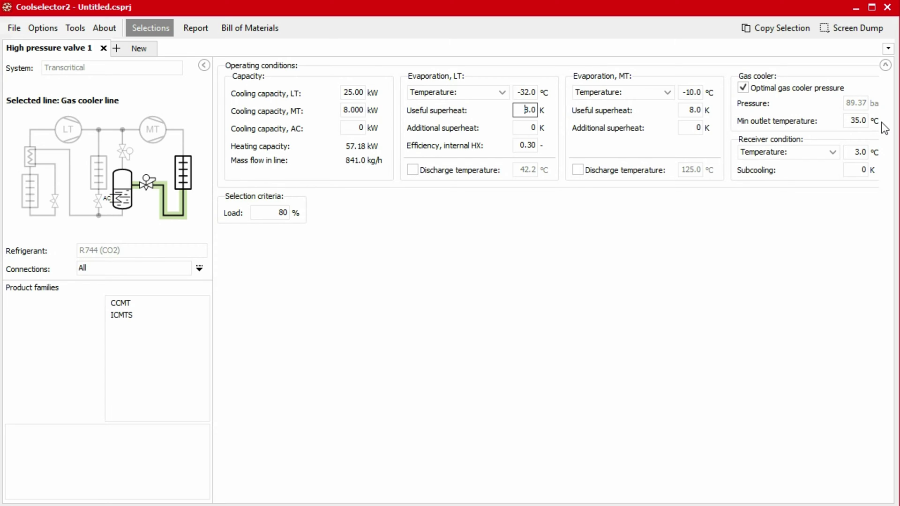
# Step: Set the gas cooler minimum outlet temperature to 20.0 °C
pyautogui.click(865, 121)
pyautogui.moveTo(867, 120); pyautogui.dragTo(843, 124)
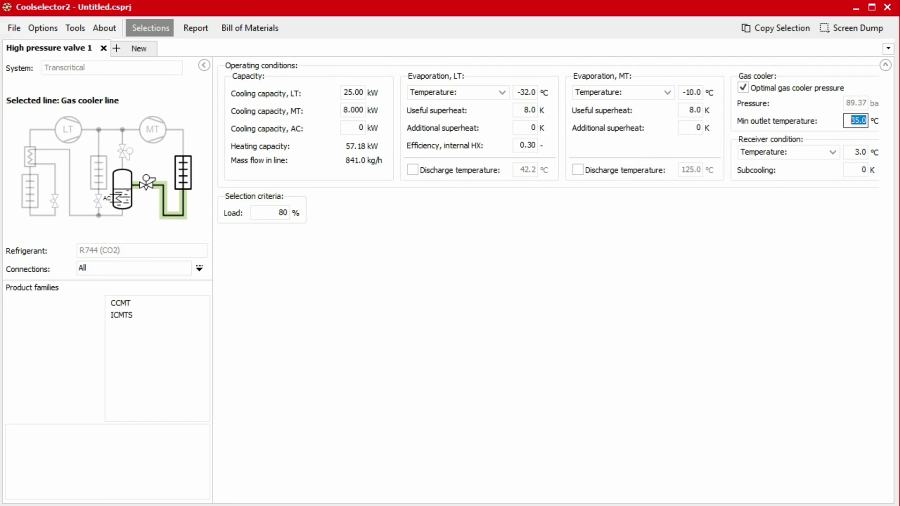
pyautogui.write('20.0')
pyautogui.press('Tab')
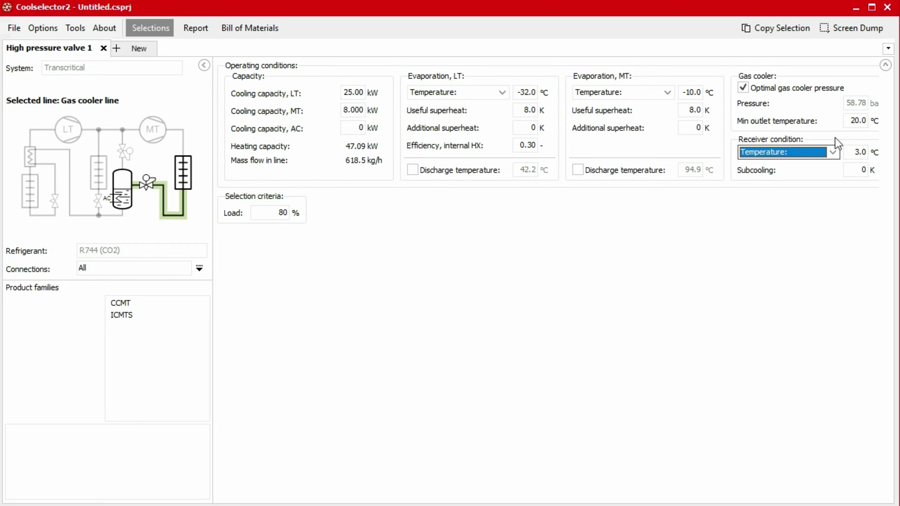
# Step: Keep the receiver condition on Temperature and set it to 2 °C
pyautogui.click(833, 153)
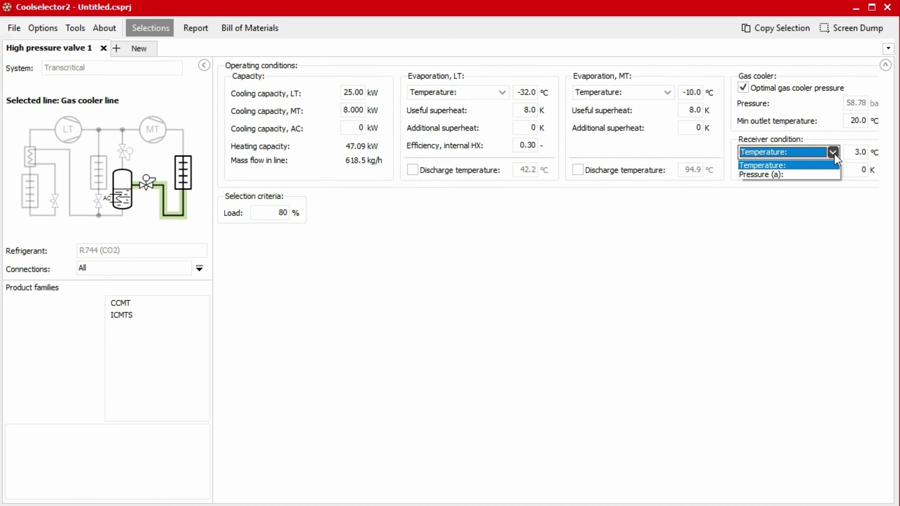
pyautogui.click(834, 154)
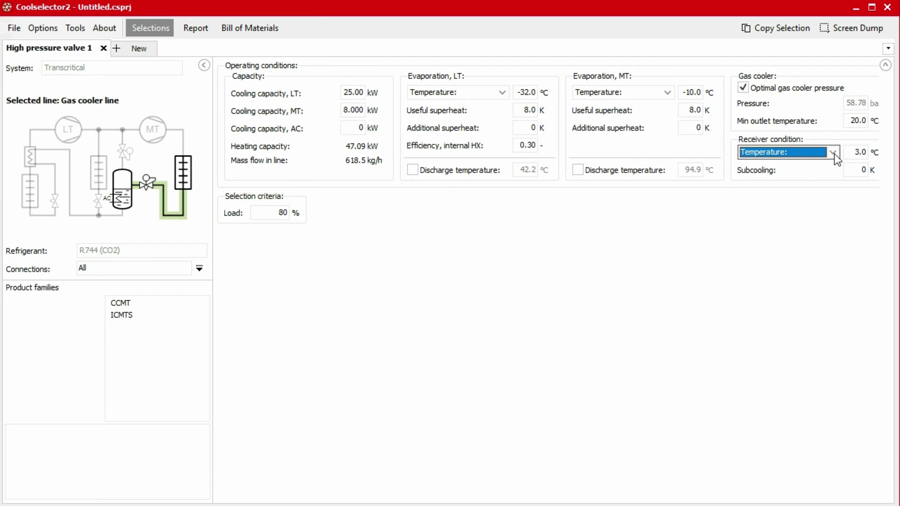
pyautogui.click(864, 152)
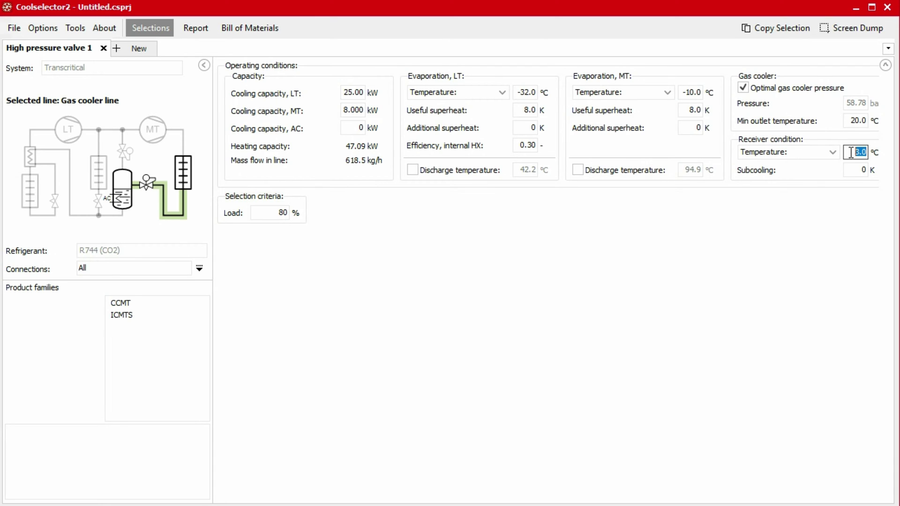
pyautogui.write('2')
pyautogui.press('Tab')
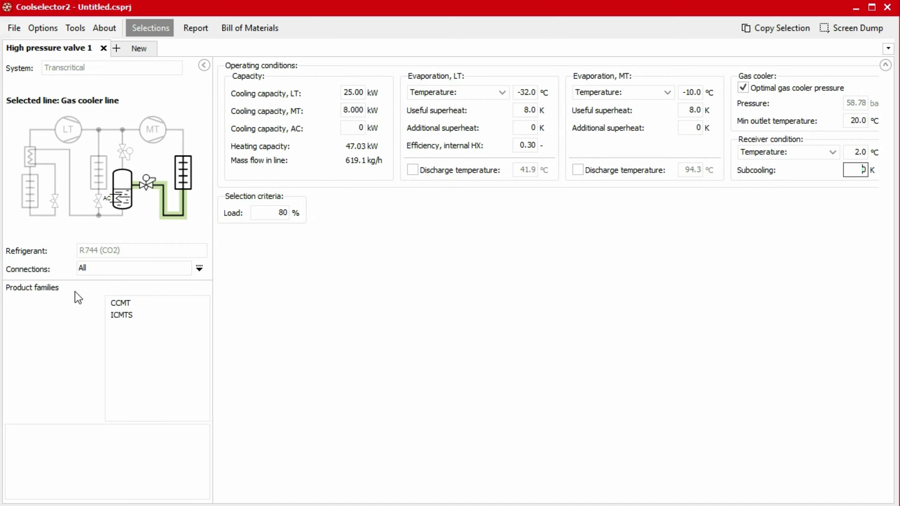
# Step: Select the CCMT product family to calculate the valve results and performance curve
pyautogui.moveTo(120, 310)
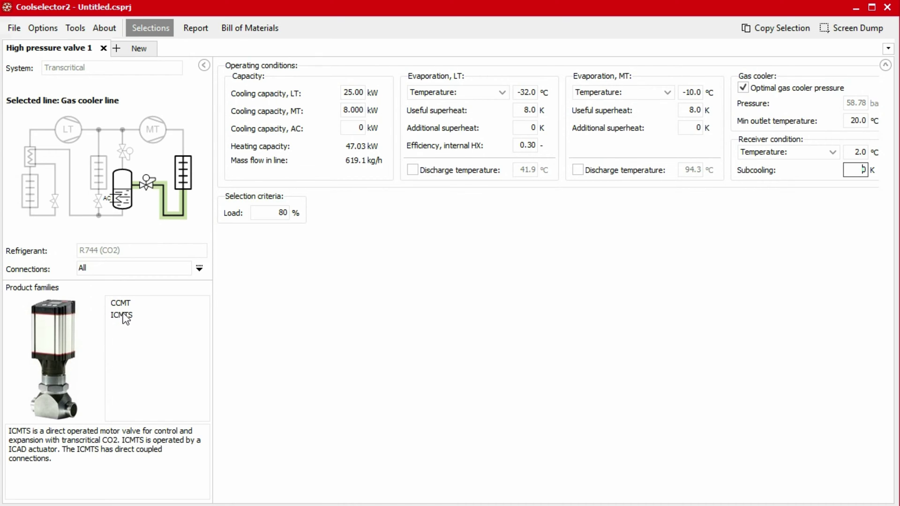
pyautogui.click(124, 309)
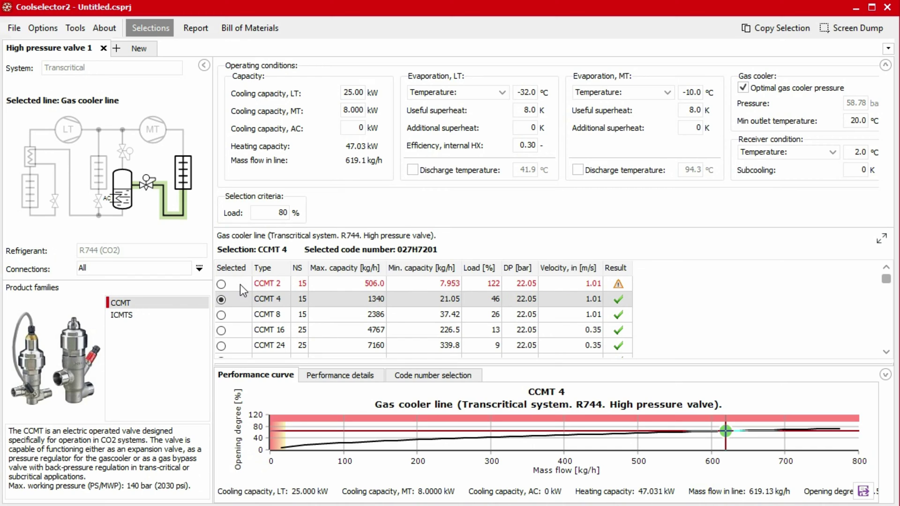
pyautogui.moveTo(614, 288)
# Step: Check CCMT 2, reselect CCMT 4, and expand the results panel to full window
pyautogui.click(242, 285)
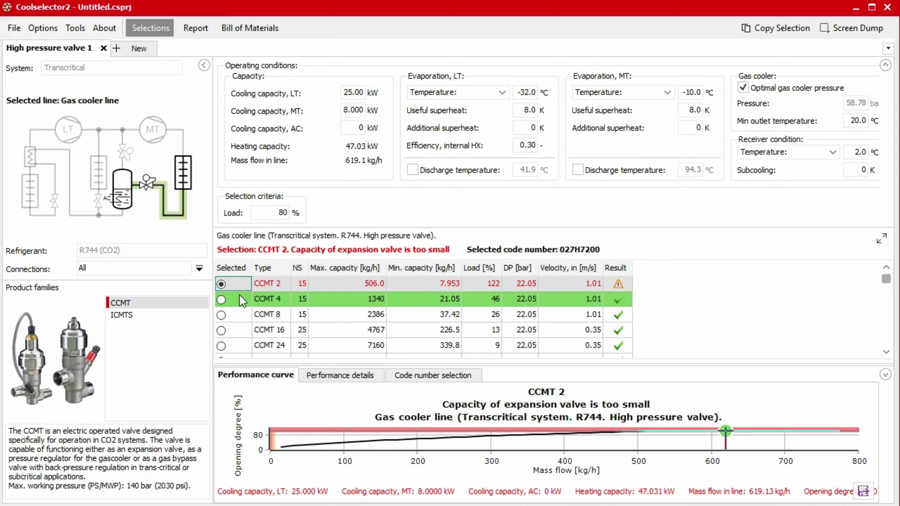
pyautogui.click(238, 299)
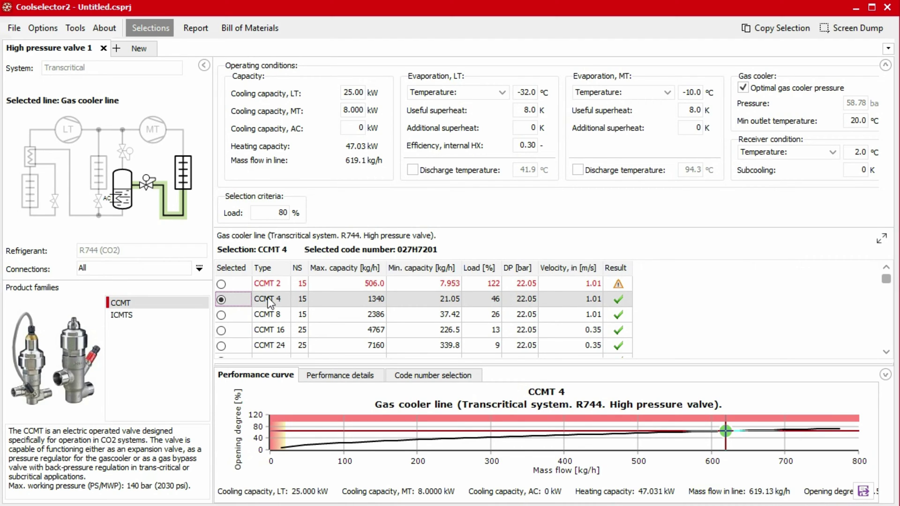
pyautogui.click(881, 239)
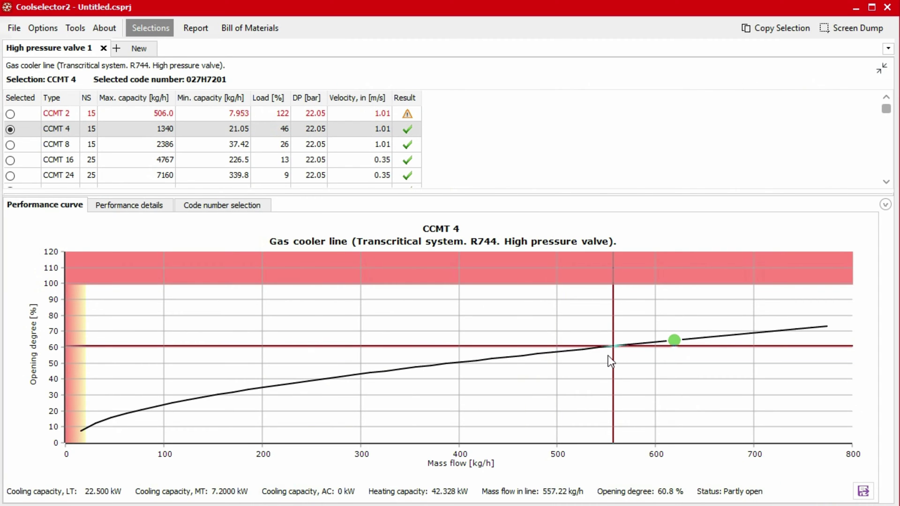
# Step: Review CCMT 4's performance details, log(p)-h diagram and valve system details
pyautogui.click(130, 208)
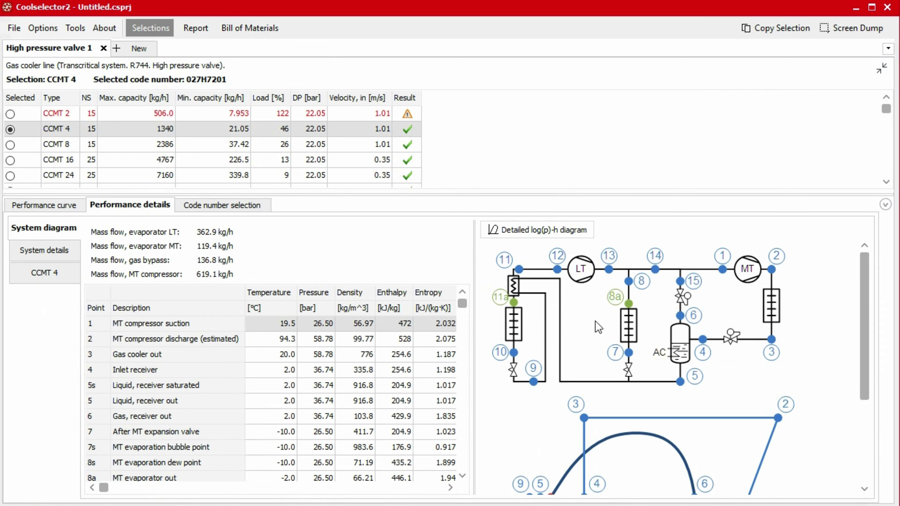
pyautogui.click(538, 229)
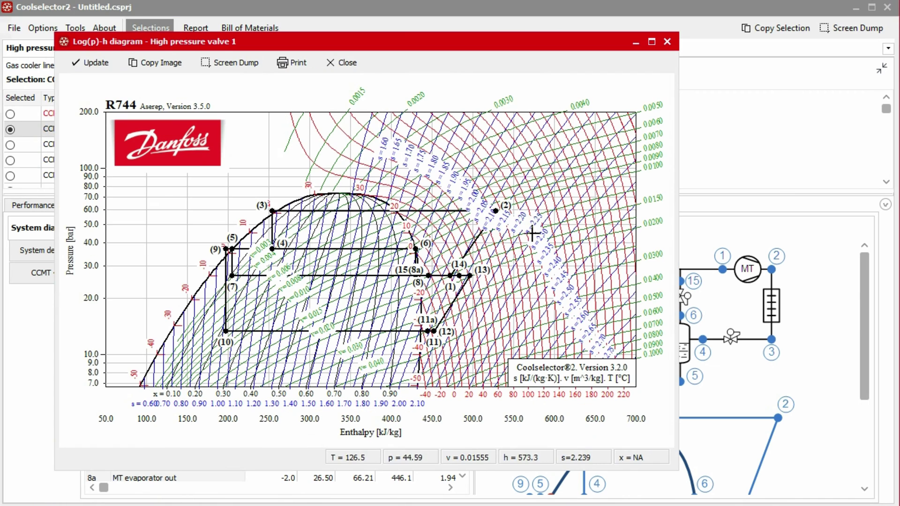
pyautogui.click(666, 43)
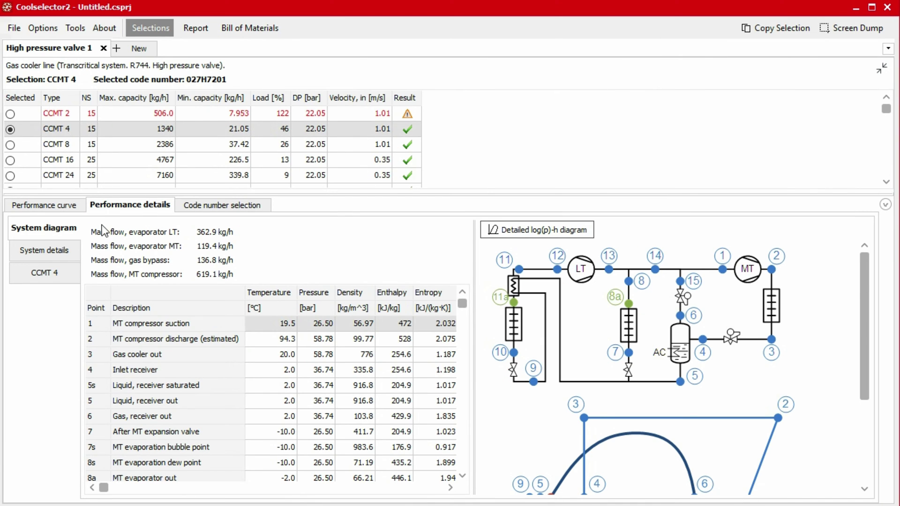
pyautogui.click(54, 253)
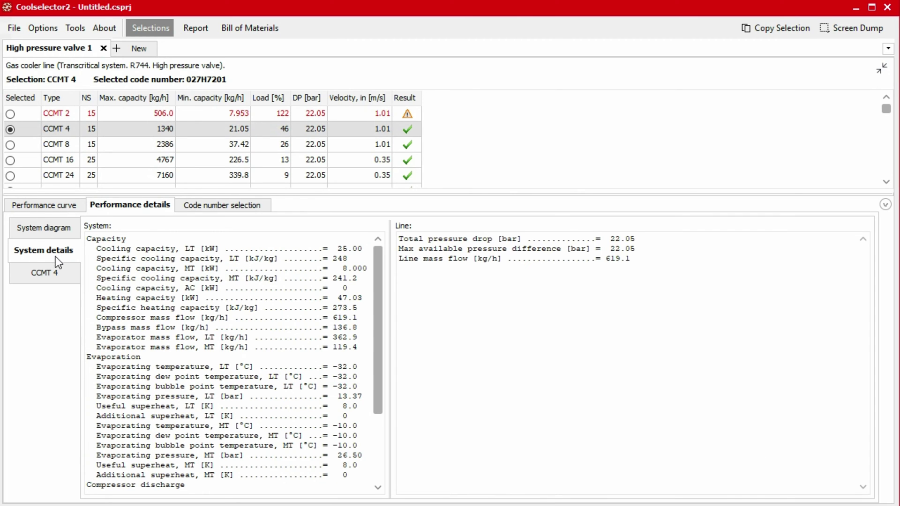
pyautogui.click(57, 274)
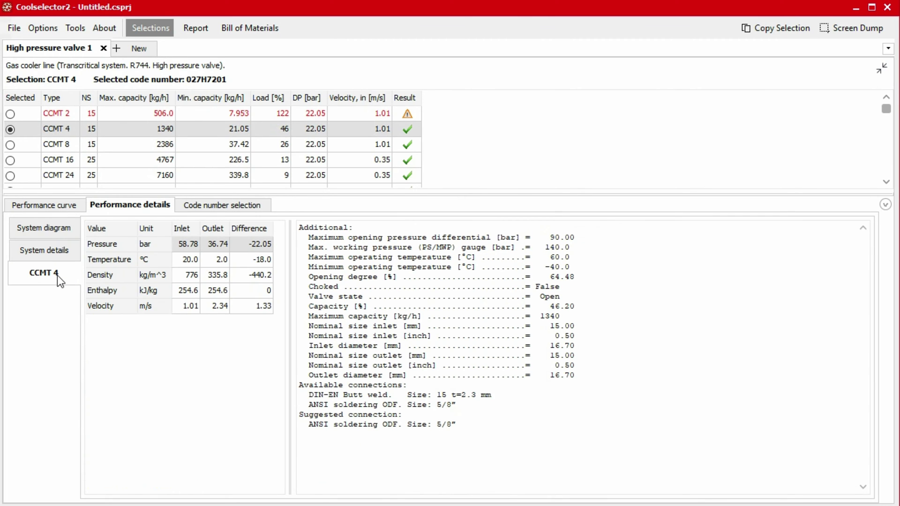
# Step: Check CCMT 4's code number 027H7201, then start a new selection tab
pyautogui.click(216, 204)
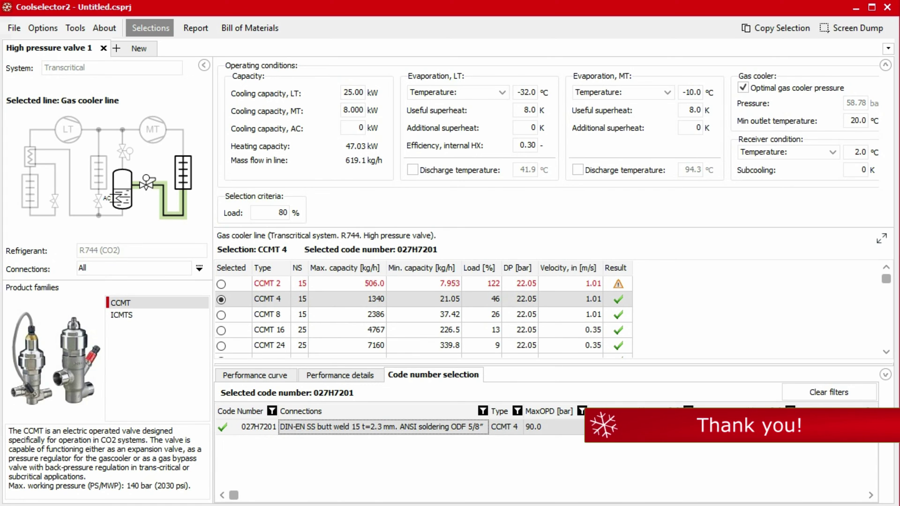
pyautogui.click(128, 51)
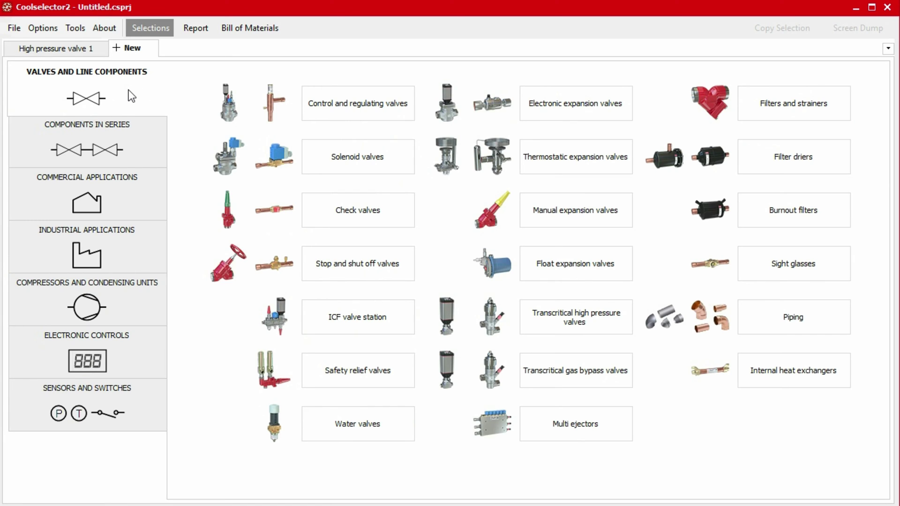
# Step: Open a Gas bypass valve 1 selection from the Transcritical gas bypass valves tile
pyautogui.click(567, 373)
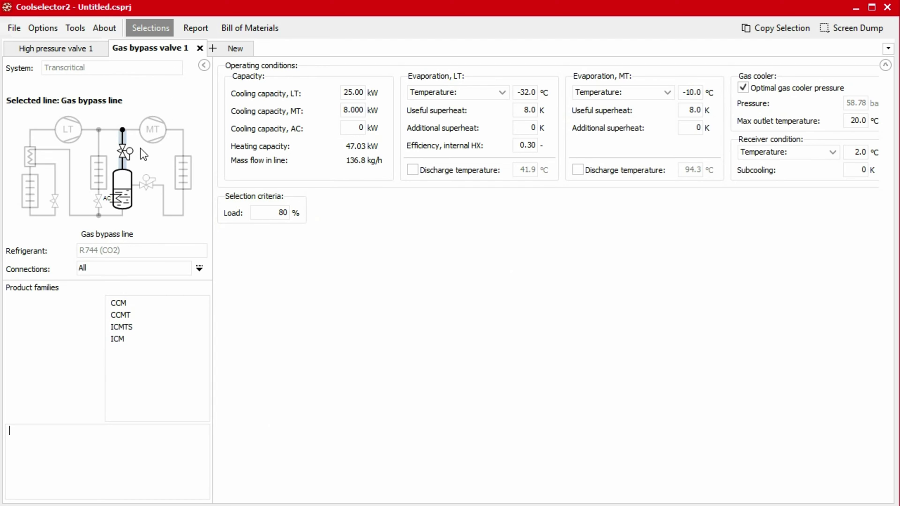
pyautogui.click(200, 269)
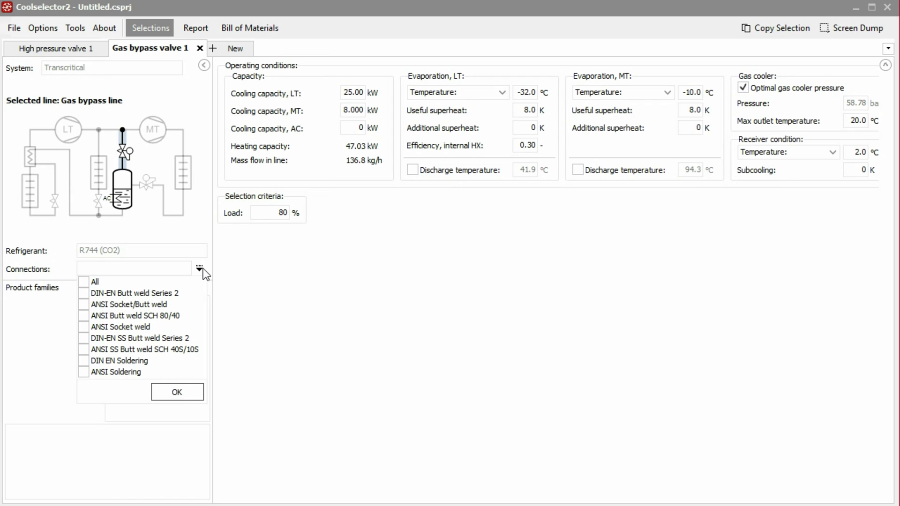
pyautogui.click(203, 270)
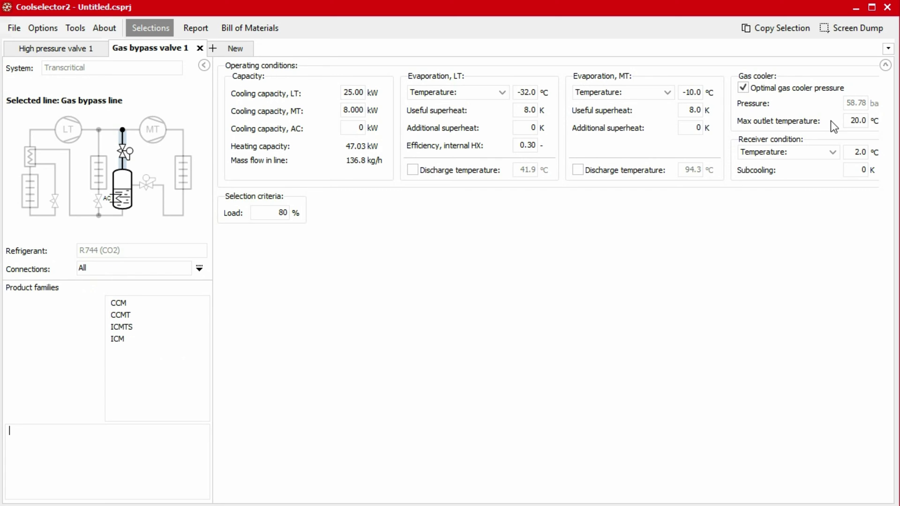
# Step: Set the gas cooler max outlet temperature to 40.0 °C
pyautogui.doubleClick(858, 120)
pyautogui.write('40')
pyautogui.press('Tab')
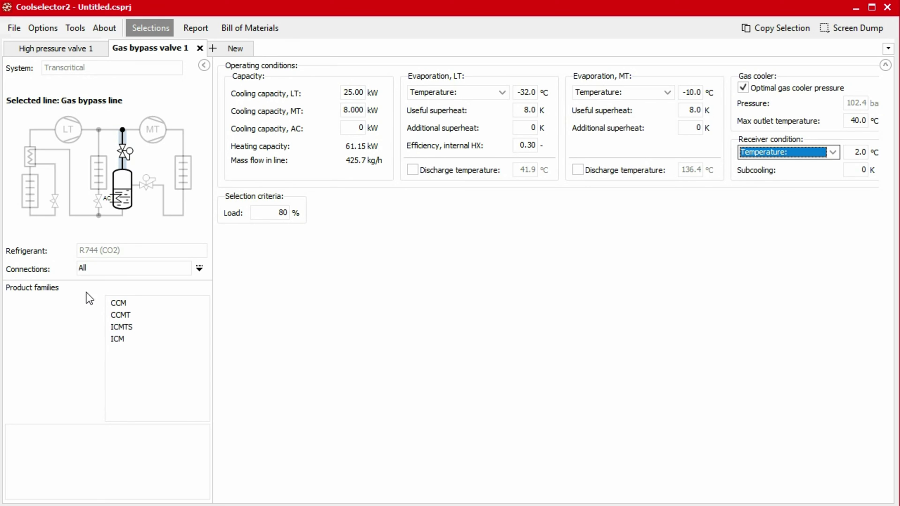
pyautogui.moveTo(120, 318)
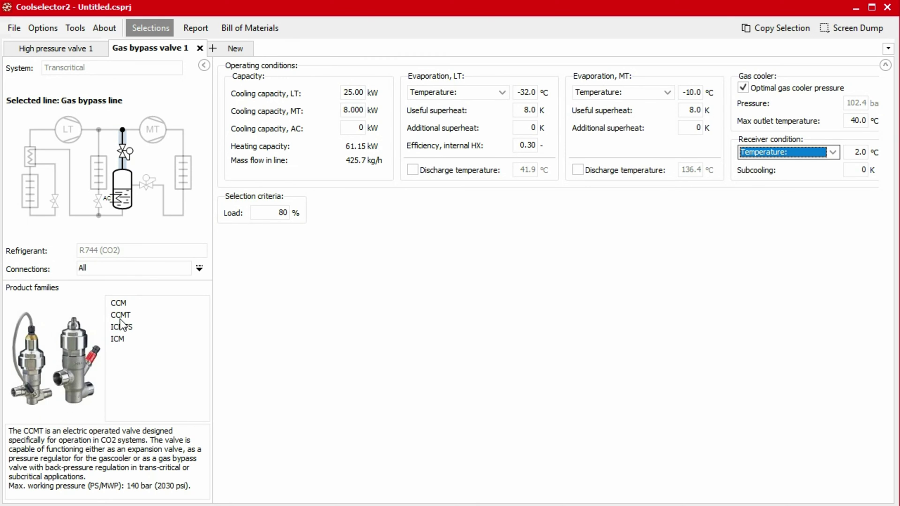
pyautogui.moveTo(121, 336)
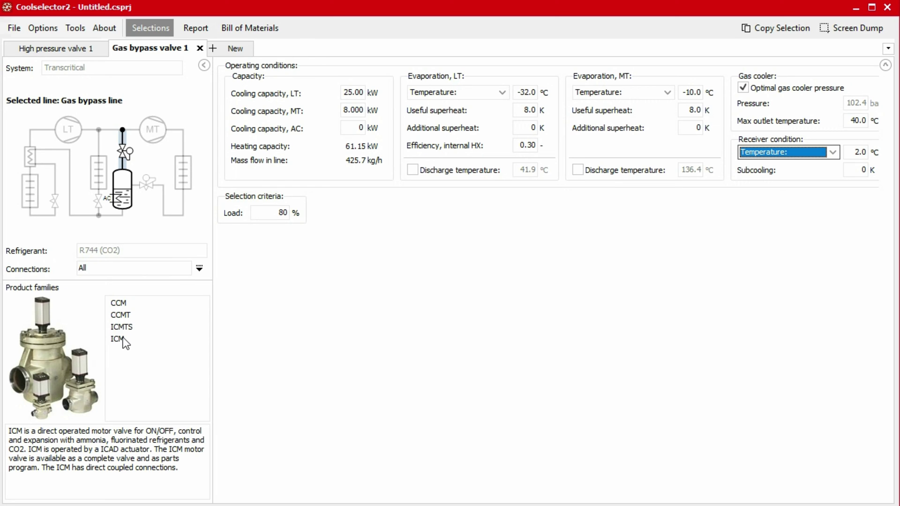
# Step: Pick the CCM family, compare CCM 20, and keep CCM 10 (027H7188)
pyautogui.click(122, 306)
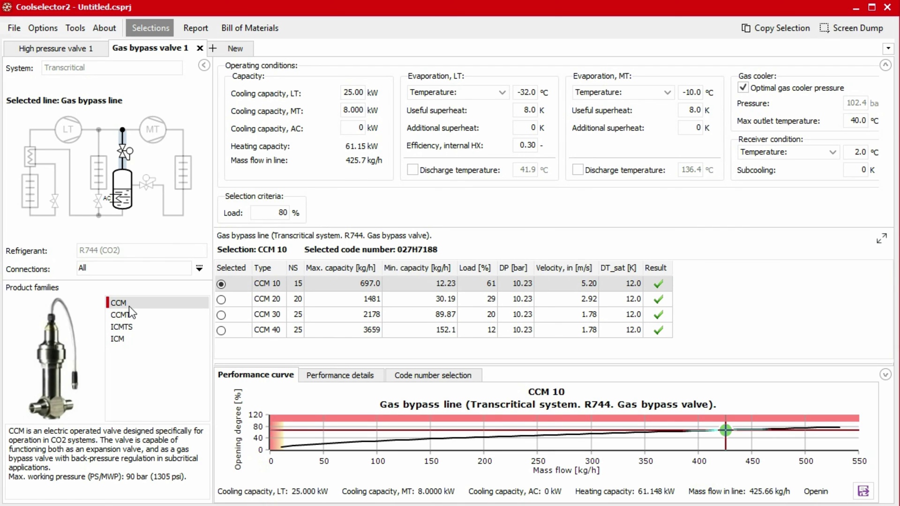
pyautogui.click(227, 300)
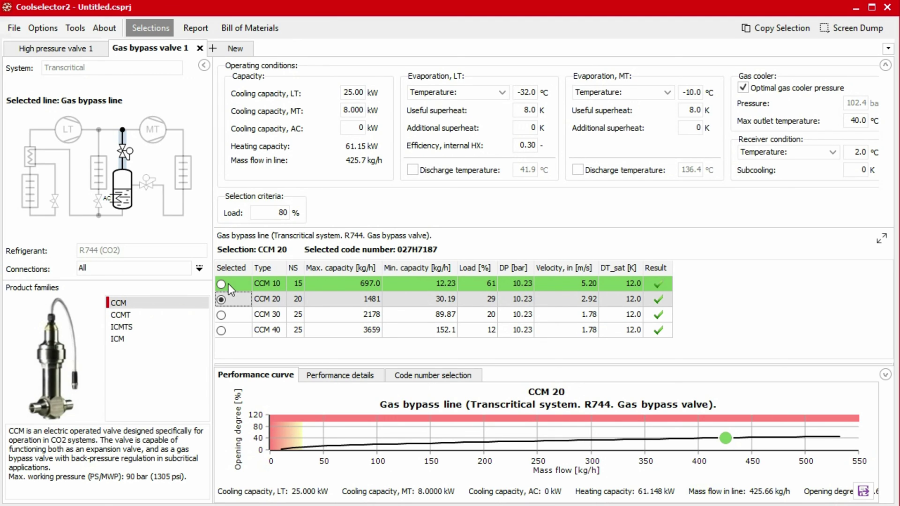
pyautogui.click(229, 283)
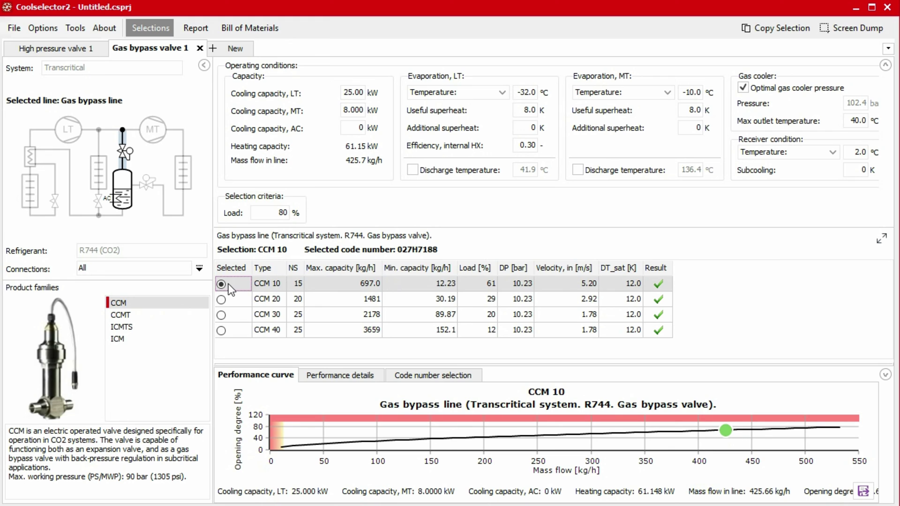
# Step: Enlarge the results and show CCM 10's performance details: 425.7 kg/h bypass flow, 67.6% opening
pyautogui.click(882, 240)
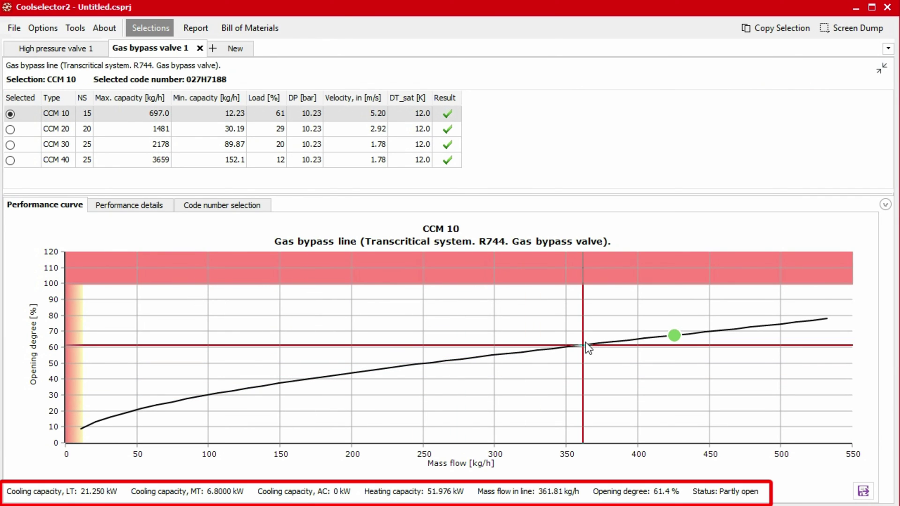
pyautogui.click(130, 209)
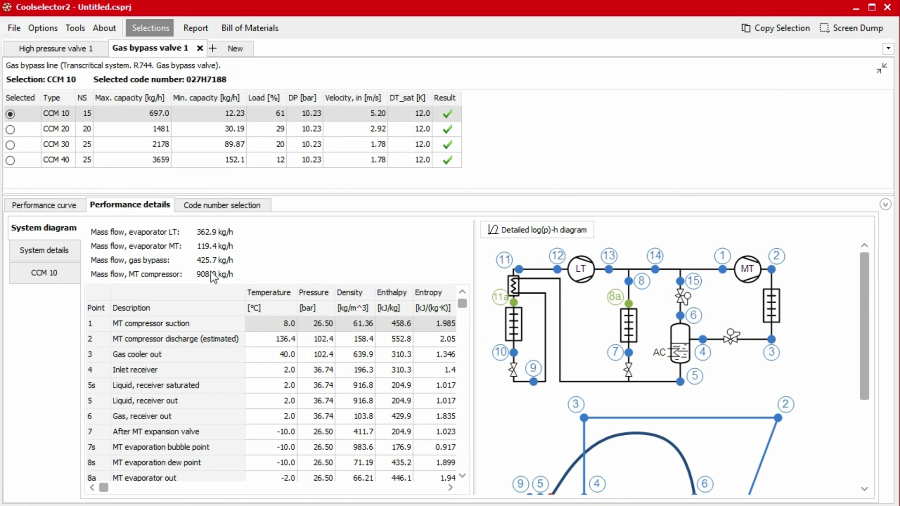
# Step: Inspect the Inlet receiver state point and the detailed log(p)-h diagram
pyautogui.click(342, 366)
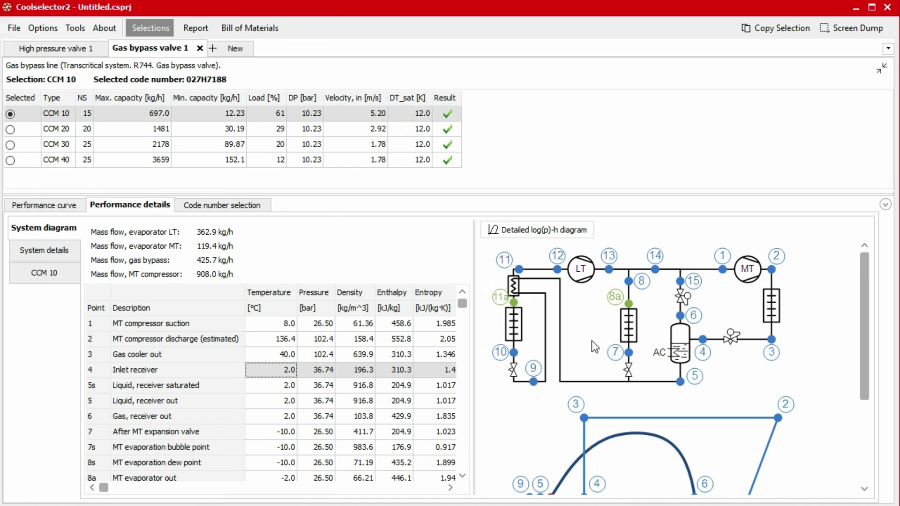
pyautogui.click(538, 230)
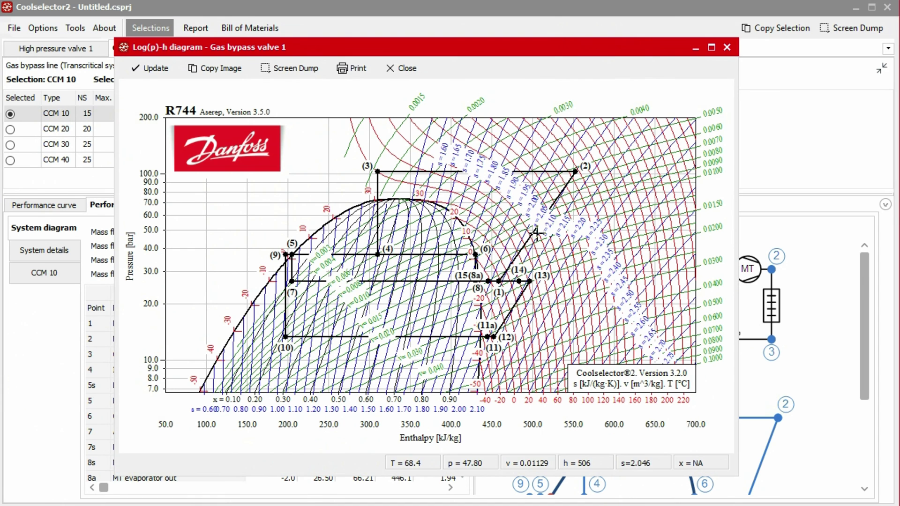
pyautogui.click(727, 47)
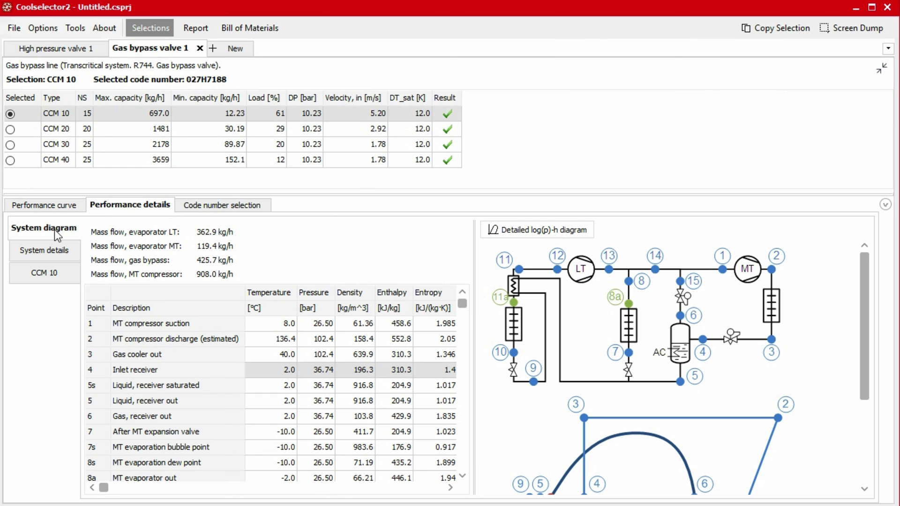
# Step: Review system details, CCM 10 inlet/outlet values and code numbers, then preview the 4-page report
pyautogui.click(49, 252)
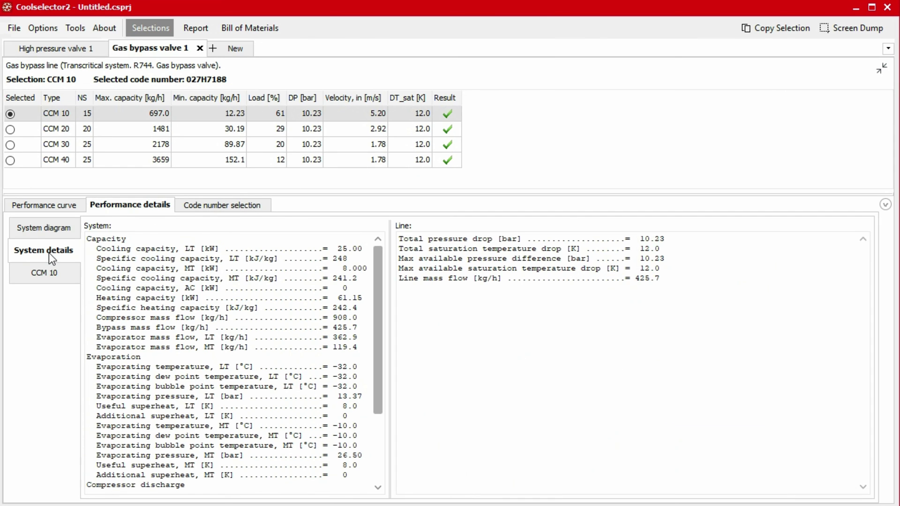
pyautogui.click(48, 279)
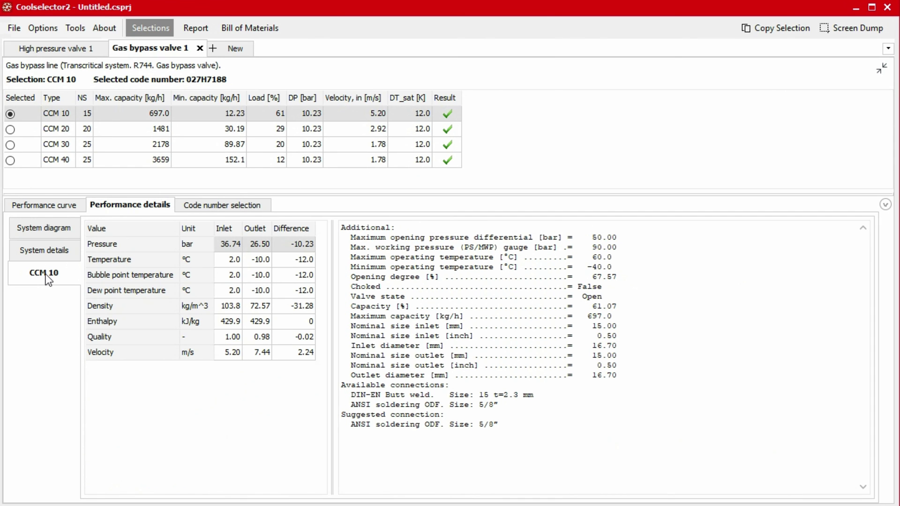
pyautogui.click(221, 208)
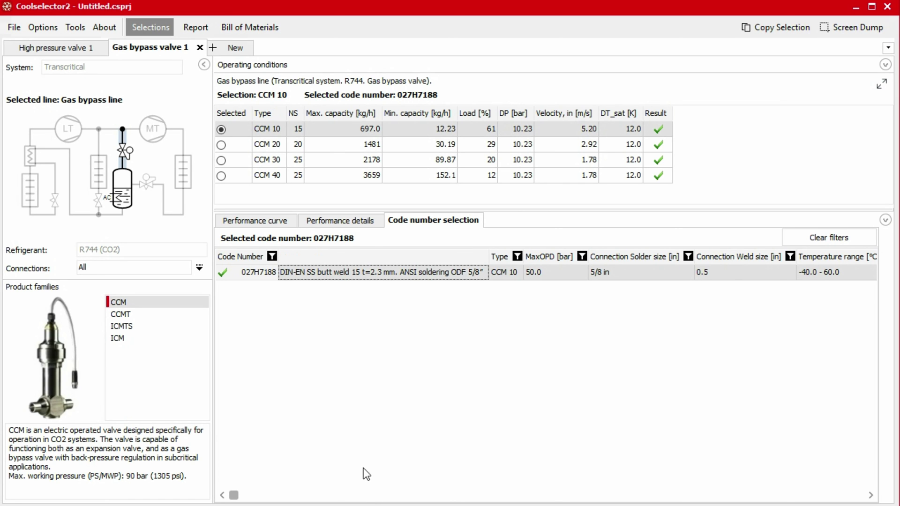
pyautogui.click(198, 27)
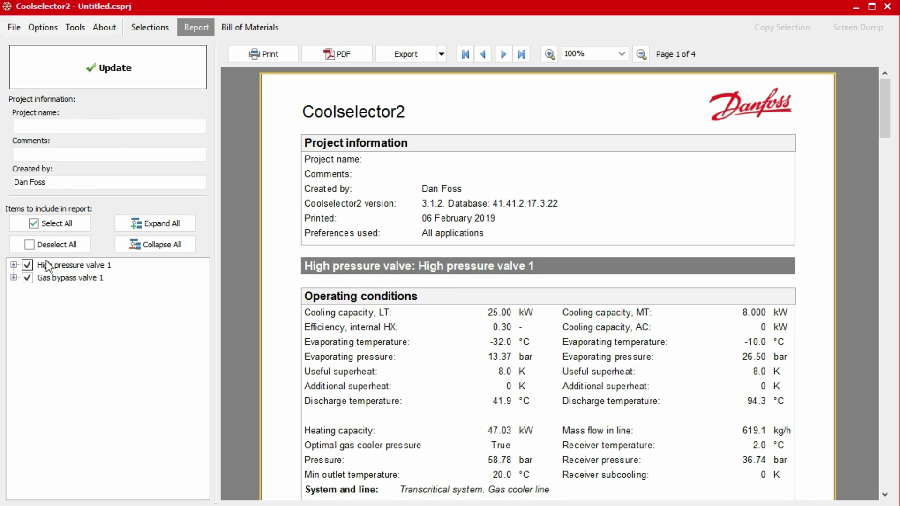
# Step: Add system performance details for Gas bypass valve 1 to the report
pyautogui.click(13, 278)
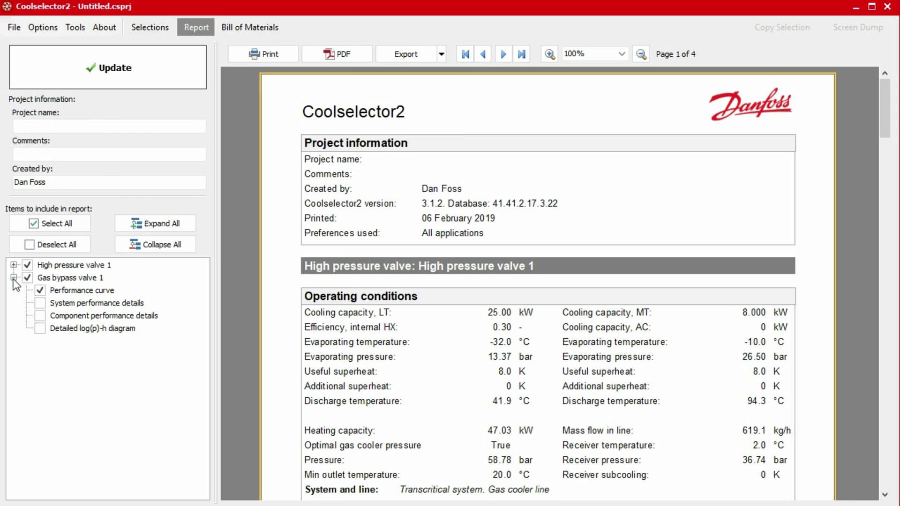
pyautogui.click(40, 303)
pyautogui.click(107, 68)
# Step: Name the project 'Example' and show the bill of materials with CCMT 4 (027H7201) and CCM 10 (027H7188)
pyautogui.click(104, 127)
pyautogui.write('Example')
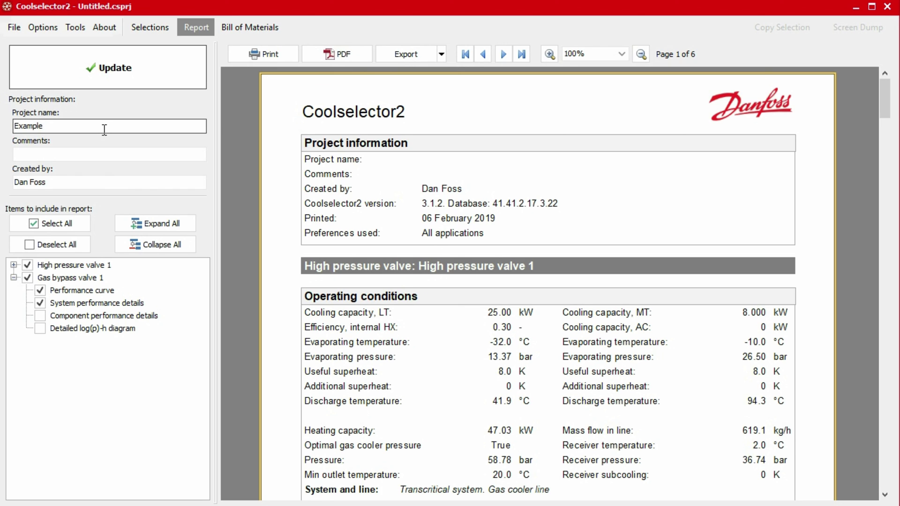
pyautogui.click(103, 76)
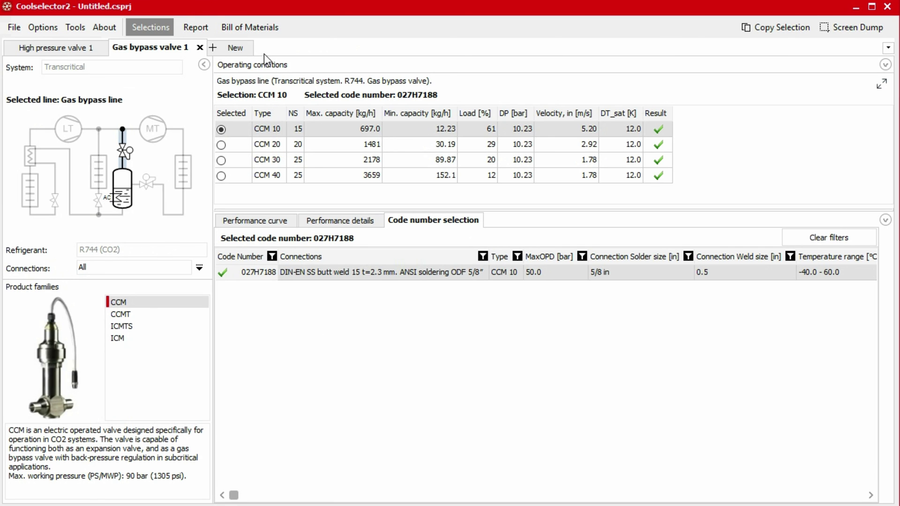
pyautogui.click(252, 23)
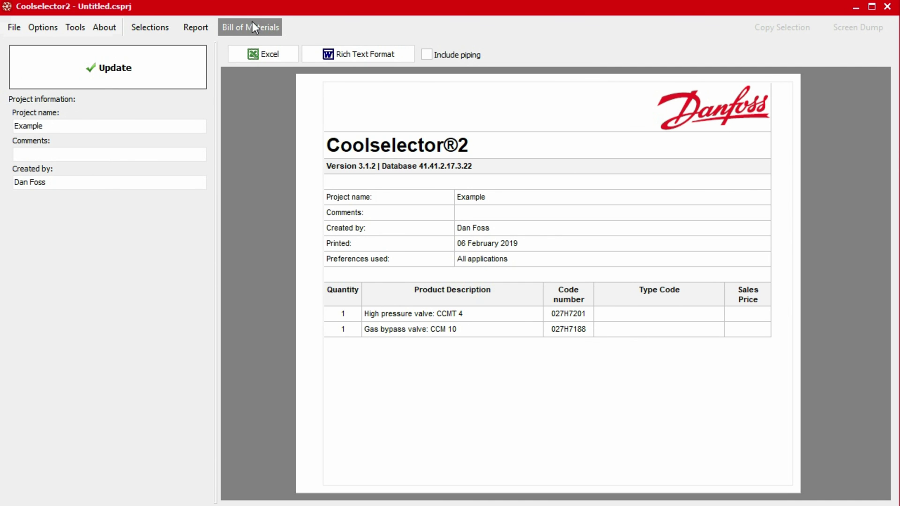